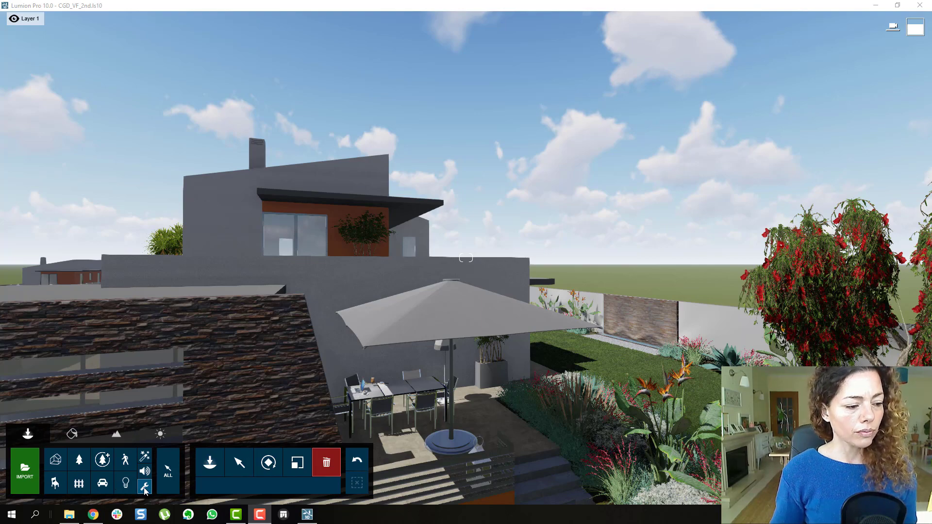
Preview the Clip plane utility over the house and garden, leaving it unplaced
{"action": "left_click", "coordinate": [369, 447]}
{"action": "key", "text": "w"}
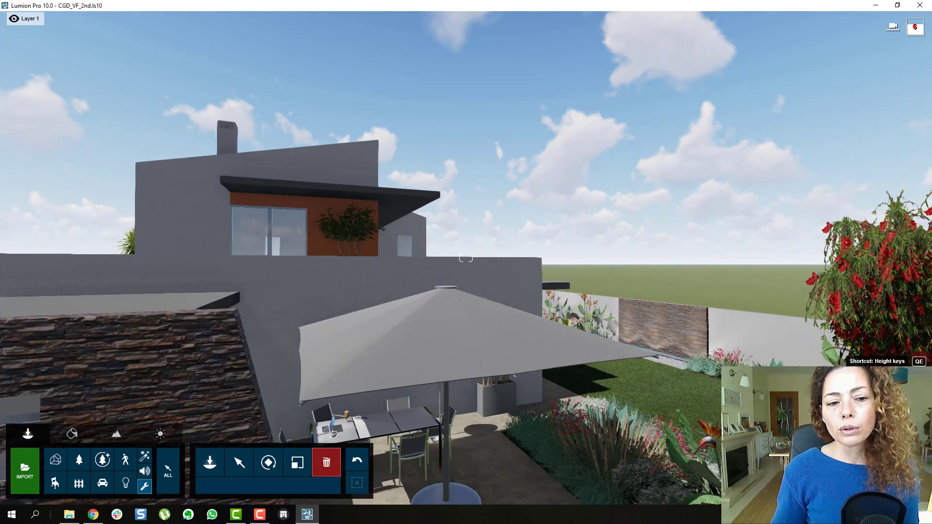
{"action": "key", "text": "w"}
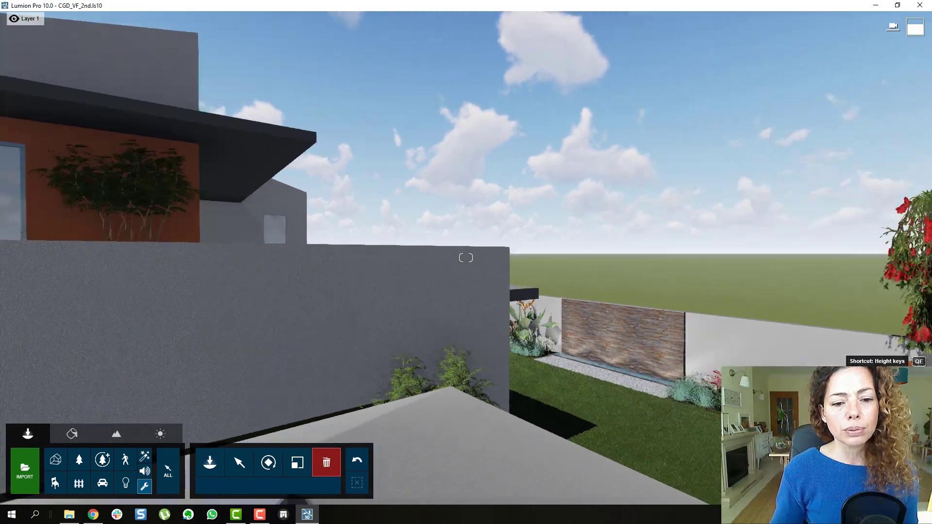
{"action": "key", "text": "w"}
{"action": "right_click_drag", "start_coordinate": [315, 293], "coordinate": [398, 289]}
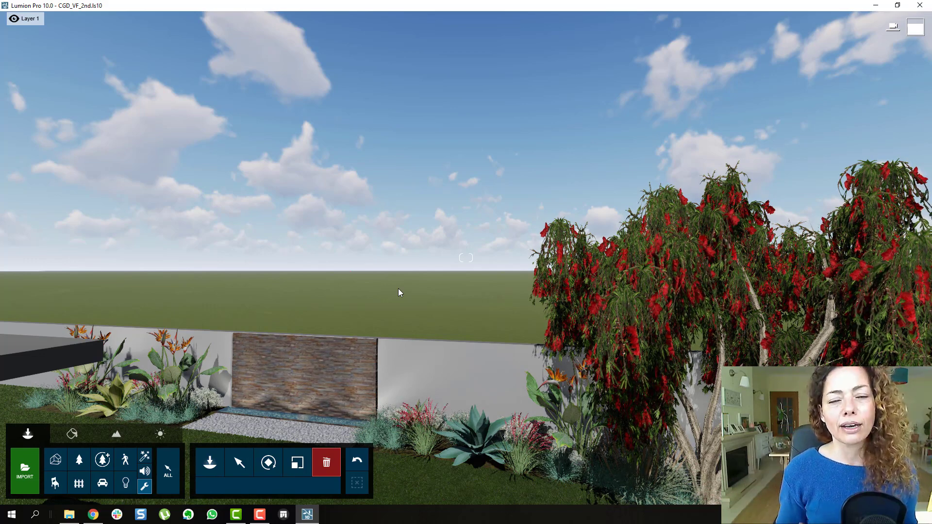
{"action": "left_click", "coordinate": [145, 486]}
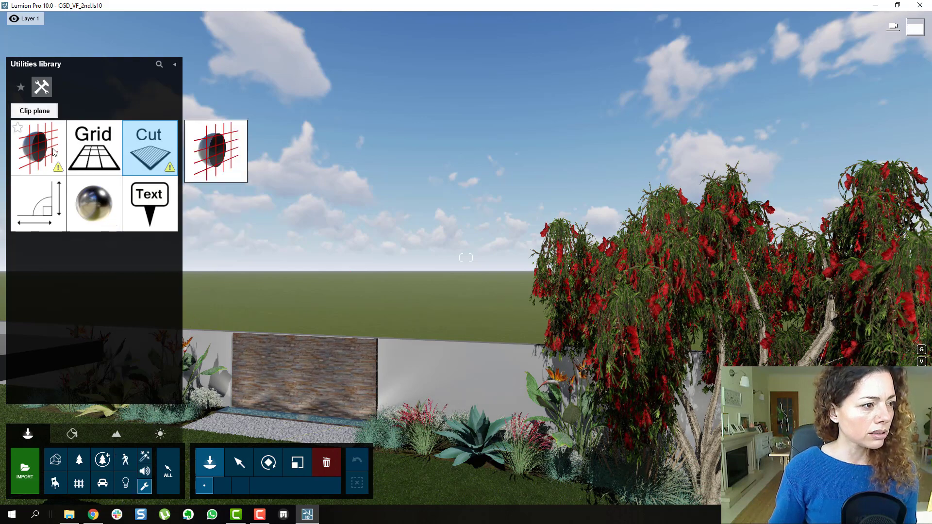
{"action": "left_click", "coordinate": [53, 152]}
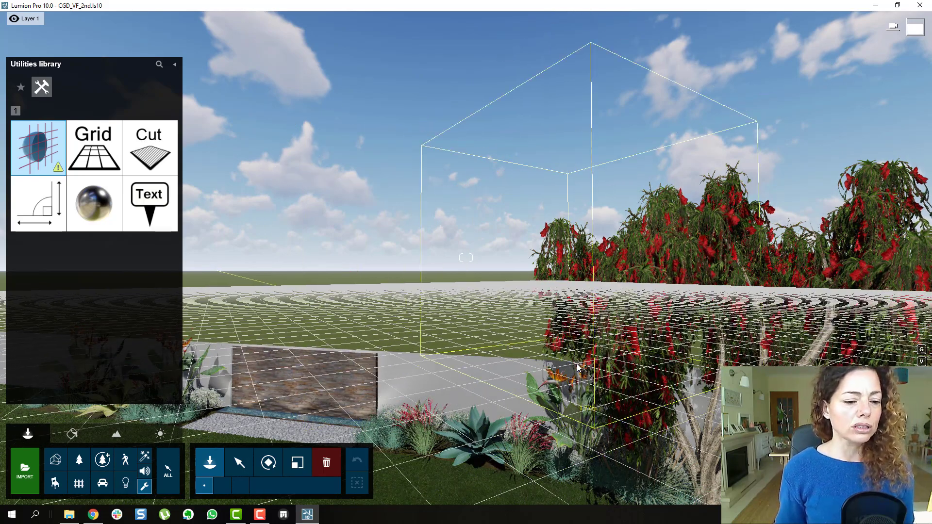
{"action": "right_click_drag", "start_coordinate": [487, 370], "coordinate": [213, 401]}
{"action": "key", "text": "s"}
{"action": "key", "text": "q"}
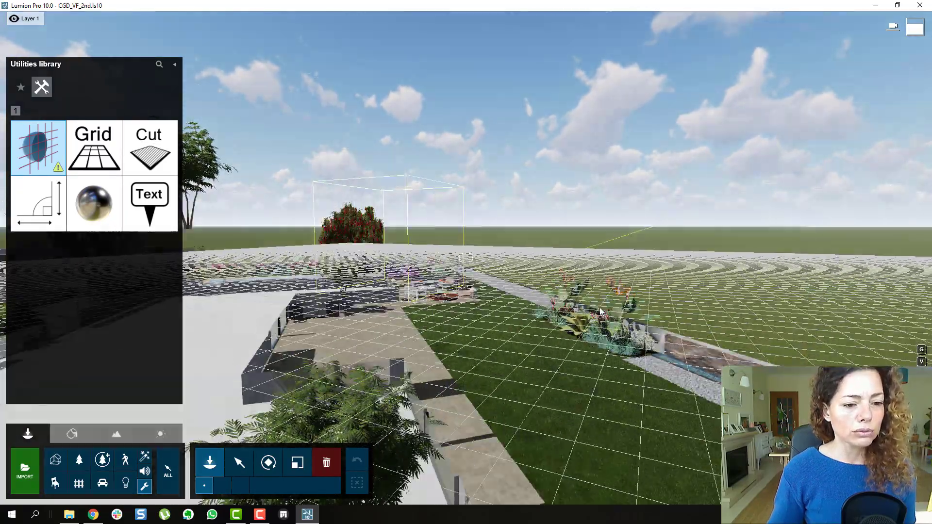
{"action": "left_click", "coordinate": [616, 309]}
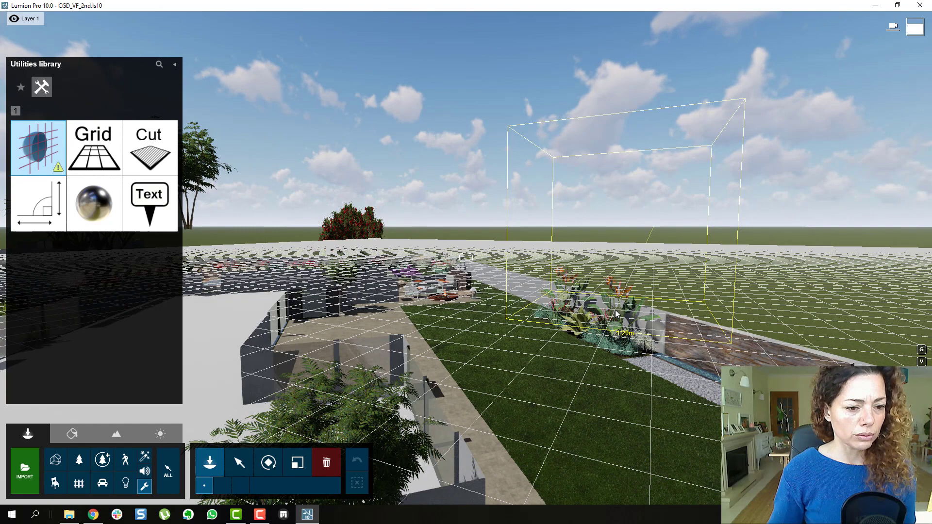
{"action": "left_click", "coordinate": [238, 467]}
{"action": "key", "text": "s"}
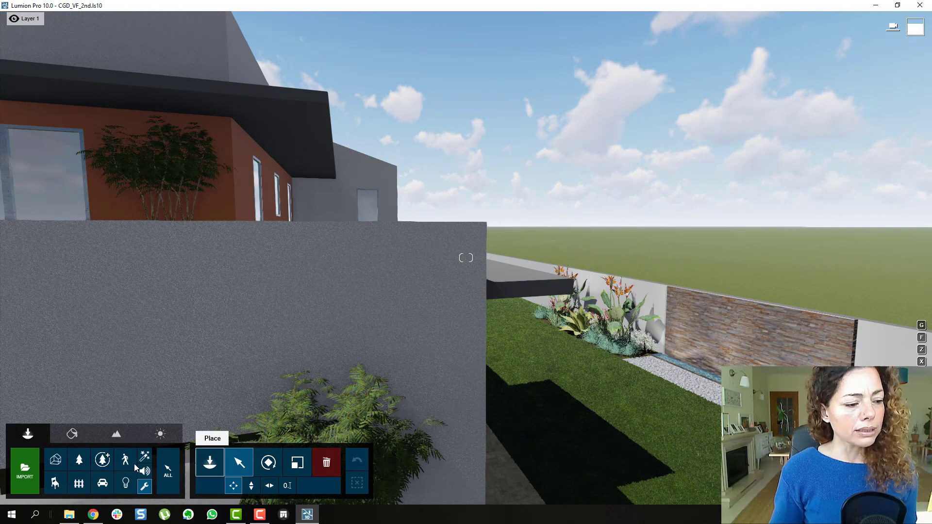
Preview the Landscape cutter utility over the pool and lawn, leaving it unplaced
{"action": "left_click", "coordinate": [144, 486]}
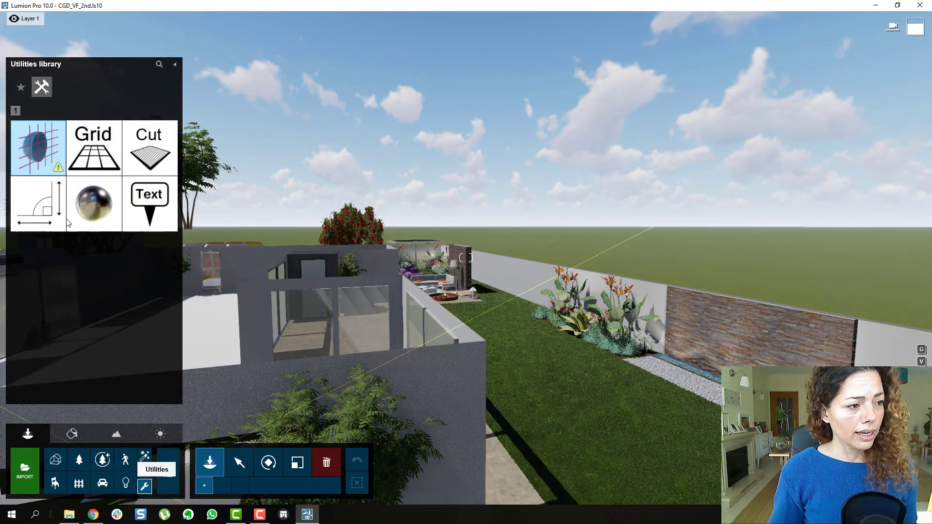
{"action": "left_click", "coordinate": [147, 156]}
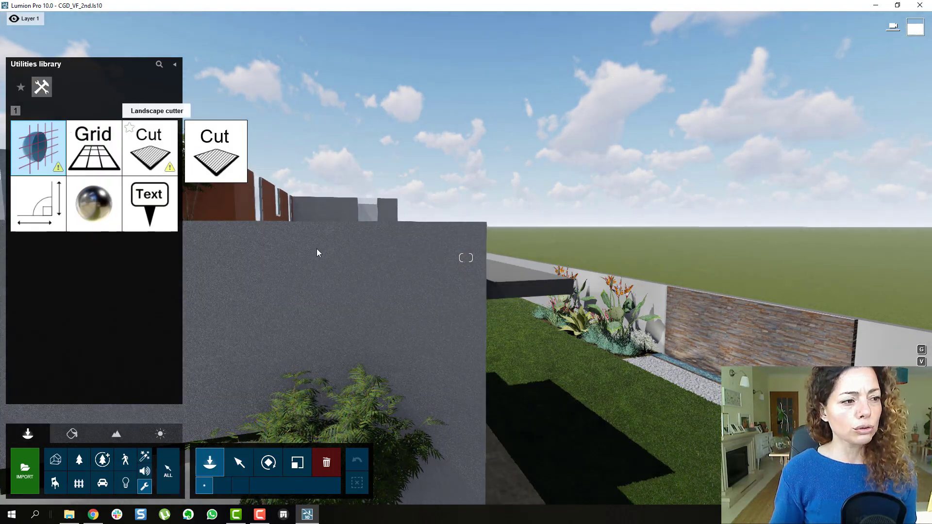
{"action": "key", "text": "q"}
{"action": "key", "text": "w"}
{"action": "right_click_drag", "start_coordinate": [488, 304], "coordinate": [548, 301]}
{"action": "key", "text": "w"}
{"action": "key", "text": "w"}
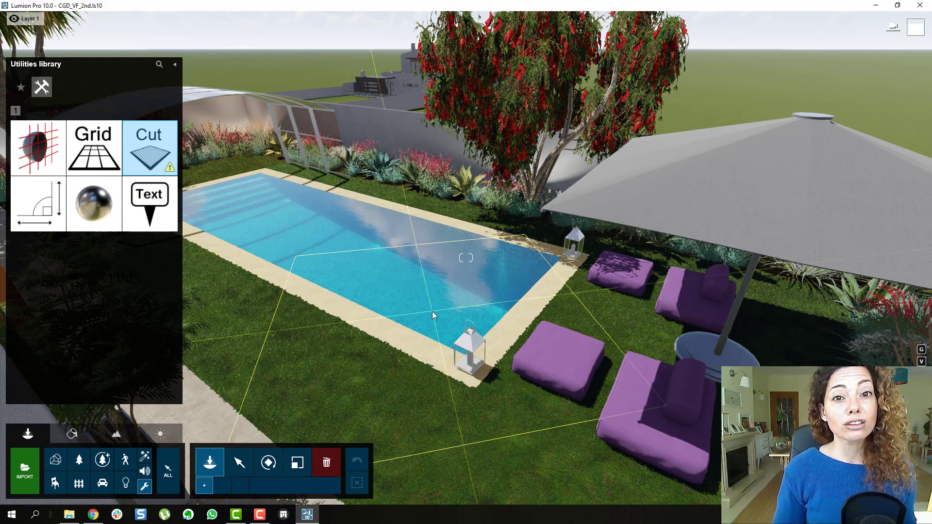
{"action": "left_click", "coordinate": [238, 462]}
Examine the furnished plot from outside its boundary walls to see how it sits relative to the ground
{"action": "right_click_drag", "start_coordinate": [315, 307], "coordinate": [243, 276]}
{"action": "key", "text": "w"}
{"action": "key", "text": "s"}
{"action": "key", "text": "w"}
{"action": "key", "text": "w"}
{"action": "key", "text": "s"}
{"action": "key", "text": "s"}
{"action": "key", "text": "w"}
{"action": "key", "text": "s"}
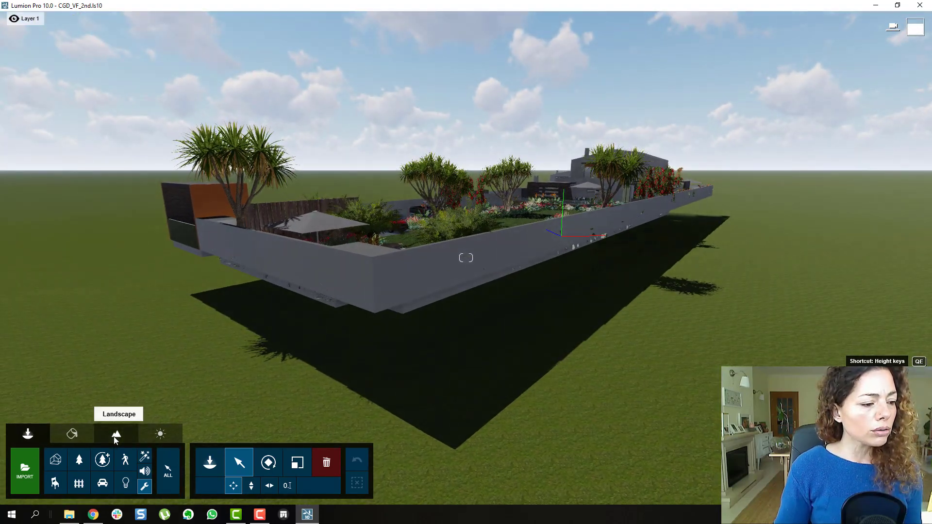
Review the landscape painting tools and the terrain height tools over the ground beside the plot
{"action": "left_click", "coordinate": [114, 436]}
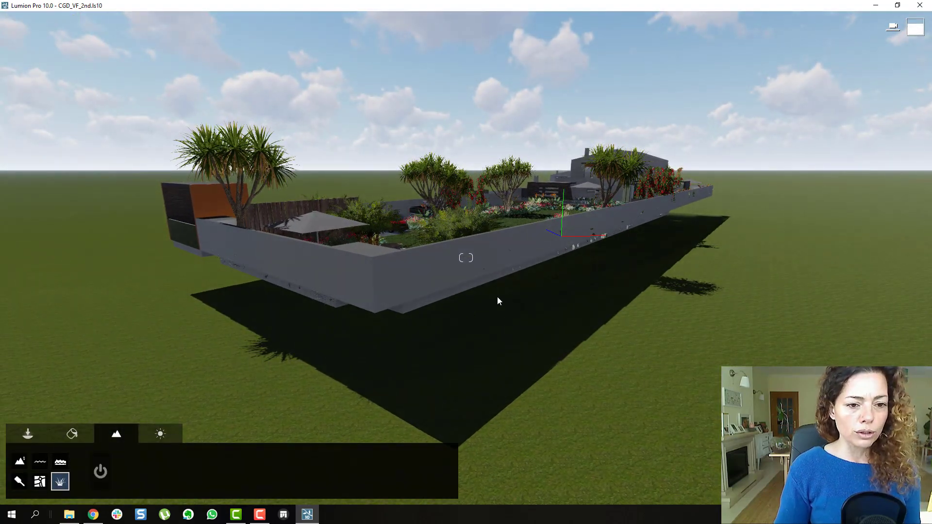
{"action": "key", "text": "w"}
{"action": "key", "text": "q"}
{"action": "right_click_drag", "start_coordinate": [496, 296], "coordinate": [653, 294]}
{"action": "key", "text": "s"}
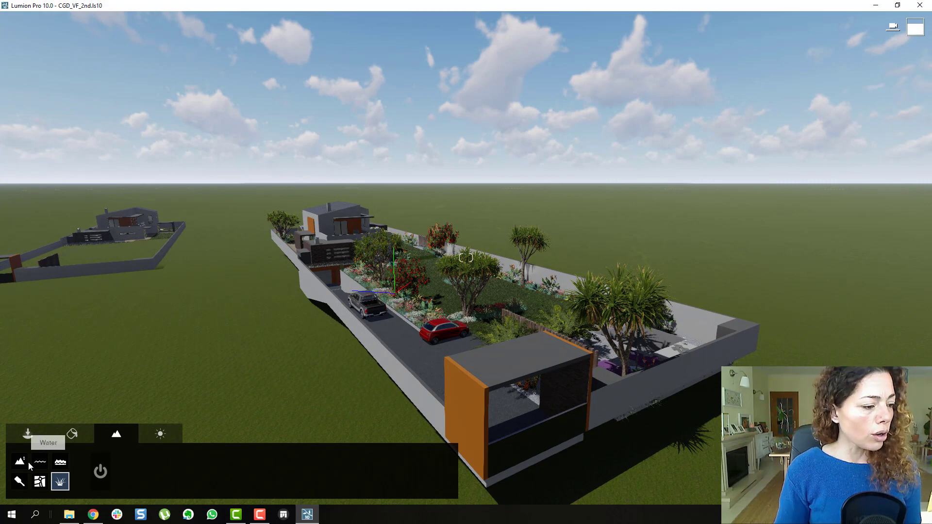
{"action": "left_click", "coordinate": [21, 483]}
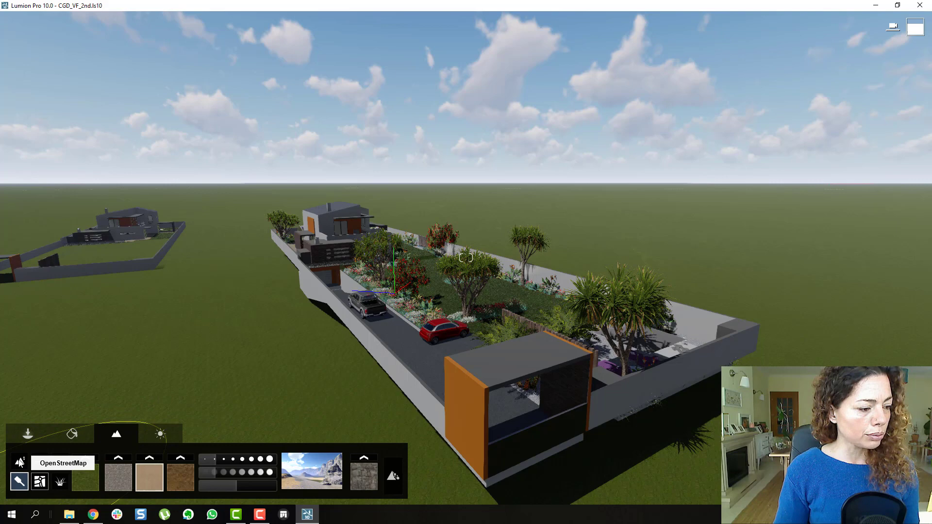
{"action": "left_click", "coordinate": [20, 462]}
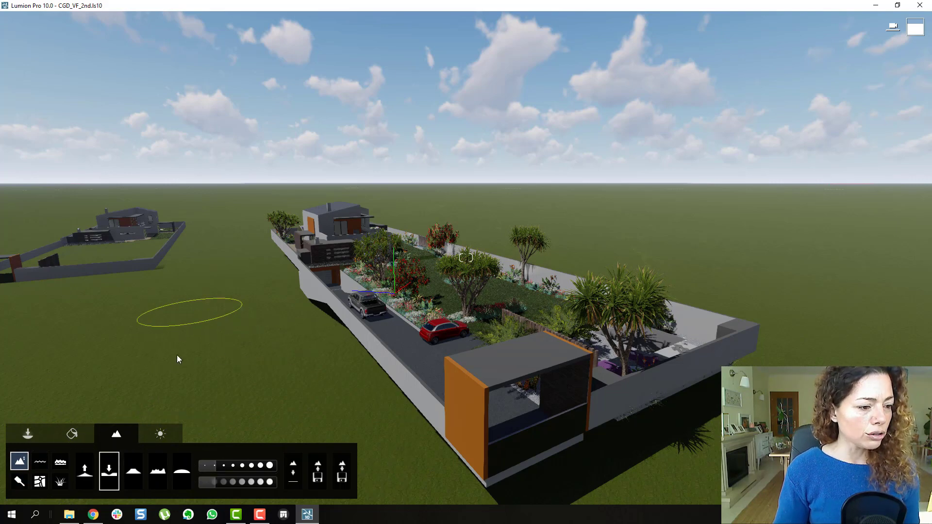
{"action": "mouse_move", "coordinate": [177, 358]}
{"action": "left_mouse_down"}
{"action": "mouse_move", "coordinate": [177, 401]}
{"action": "mouse_move", "coordinate": [105, 362]}
{"action": "left_mouse_up"}
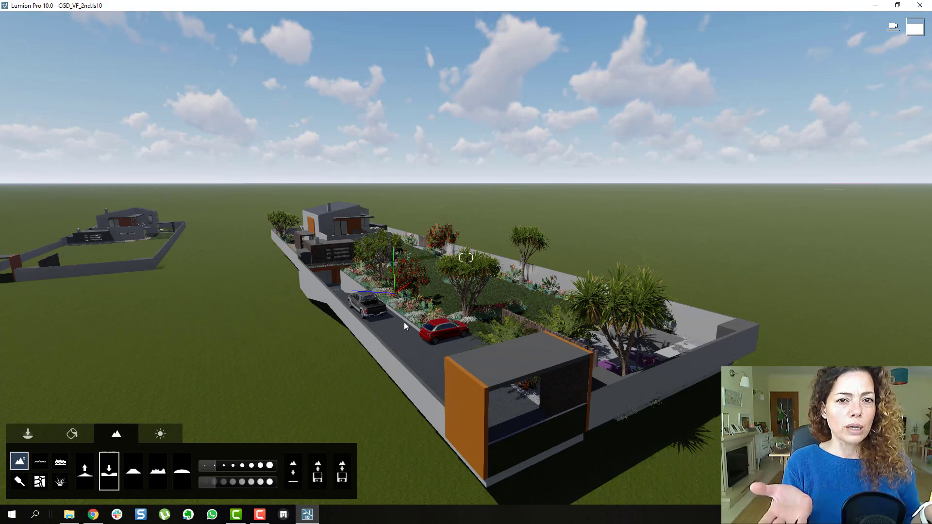
Examine the driveway-side boundary wall and the gap between the furnished plot and the ground
{"action": "right_click_drag", "start_coordinate": [405, 322], "coordinate": [291, 322]}
{"action": "key", "text": "w"}
{"action": "key", "text": "s"}
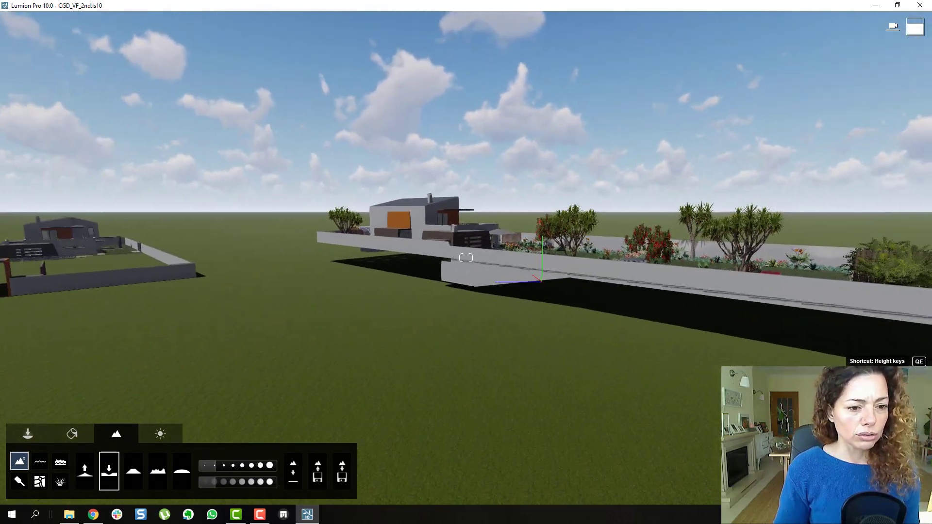
{"action": "key", "text": "w"}
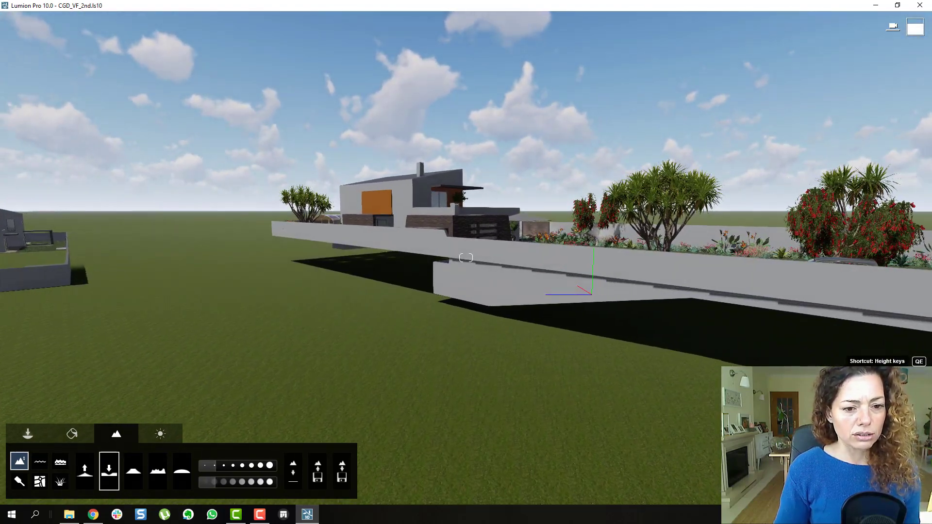
{"action": "key", "text": "w"}
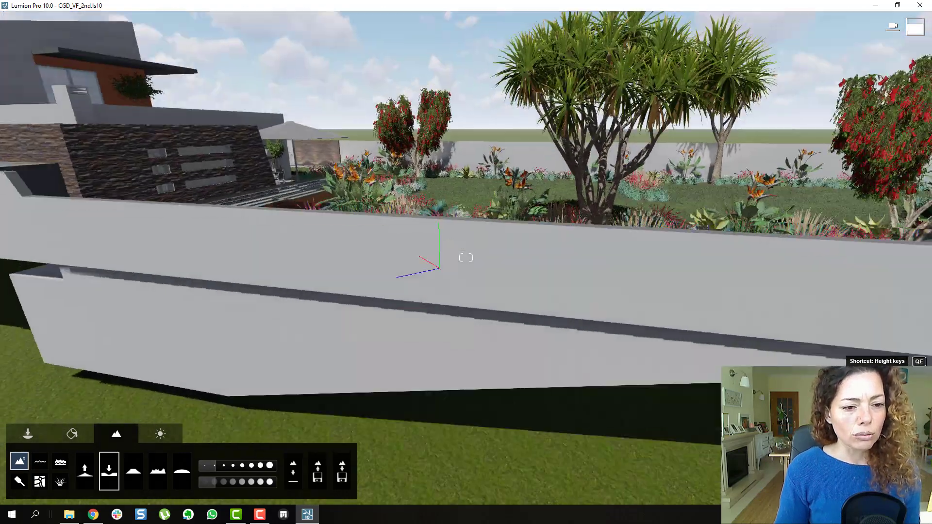
{"action": "key", "text": "s"}
{"action": "key", "text": "q"}
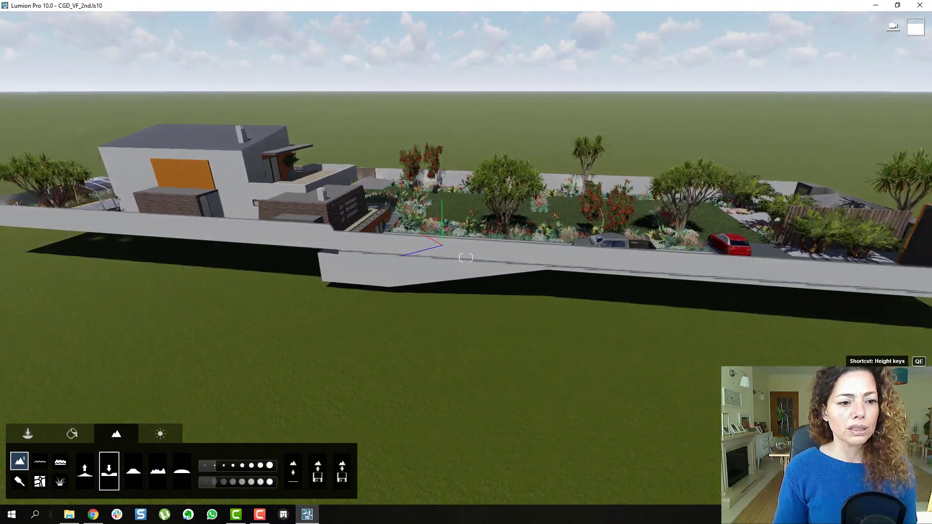
{"action": "key", "text": "s"}
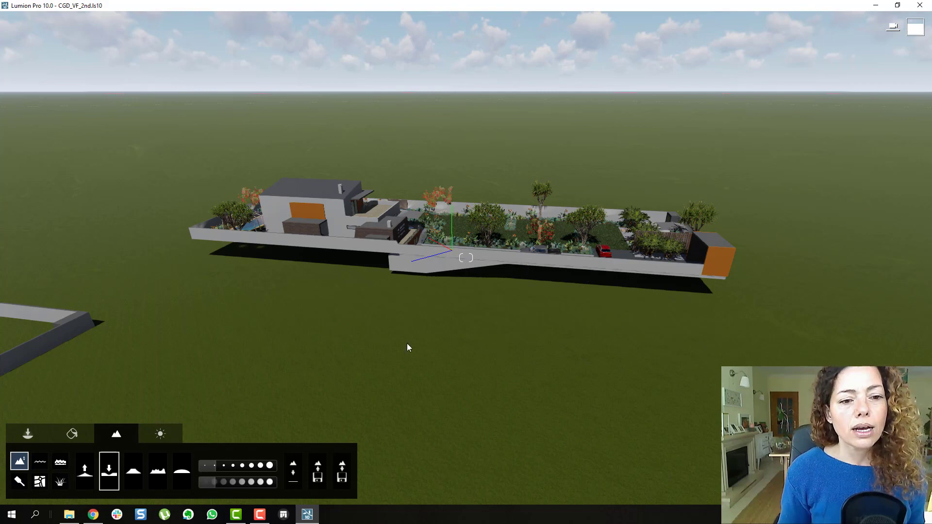
Place a Landscape cutter on the grass next to the house inside the second, unplanted plot
{"action": "right_click_drag", "start_coordinate": [584, 289], "coordinate": [521, 284]}
{"action": "key", "text": "w"}
{"action": "key", "text": "w"}
{"action": "key", "text": "s"}
{"action": "key", "text": "d"}
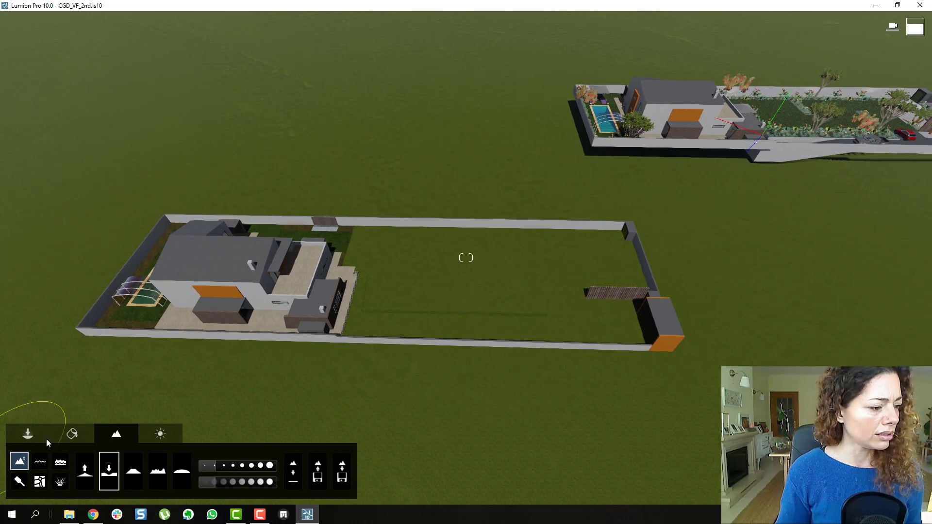
{"action": "left_click", "coordinate": [32, 435]}
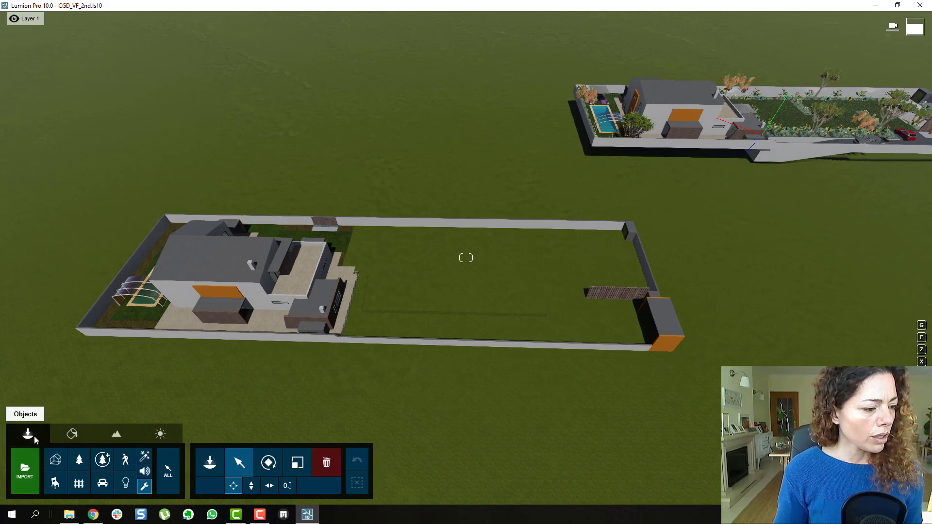
{"action": "left_click", "coordinate": [144, 487]}
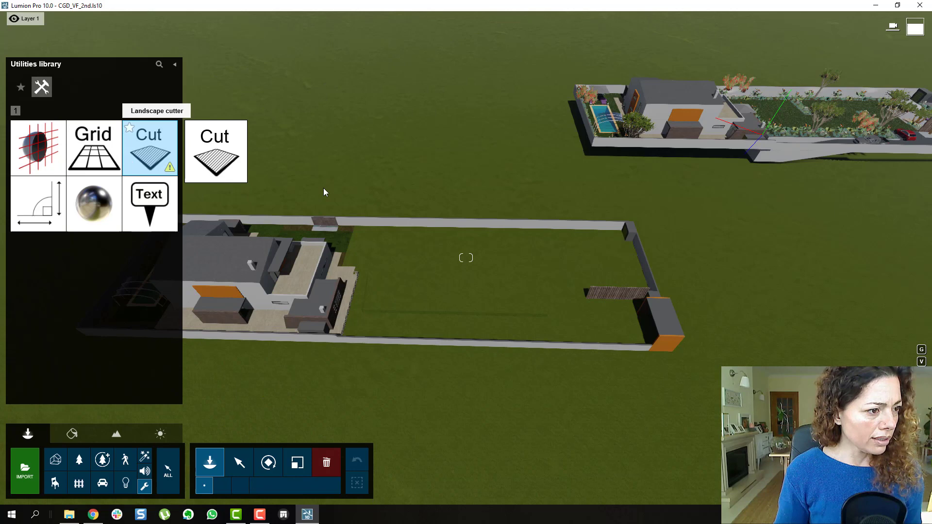
{"action": "left_click", "coordinate": [493, 239]}
{"action": "right_click_drag", "start_coordinate": [492, 240], "coordinate": [492, 240]}
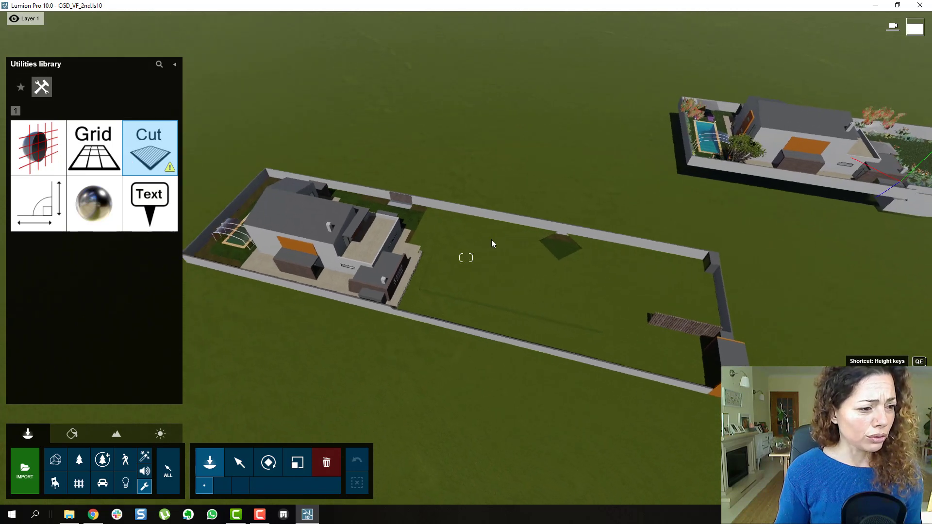
{"action": "left_click", "coordinate": [457, 268]}
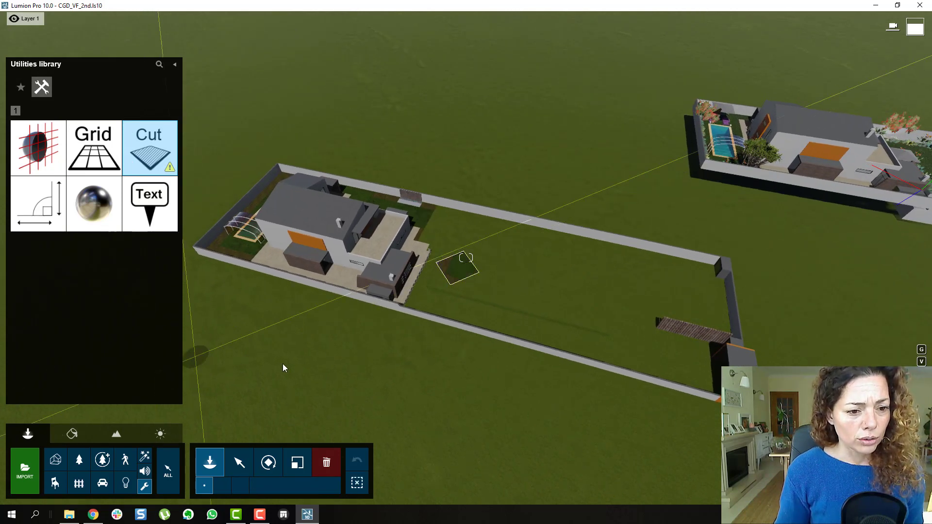
Select the landscape cutter and rotate it to line up with the plot's boundary walls
{"action": "left_click", "coordinate": [240, 462]}
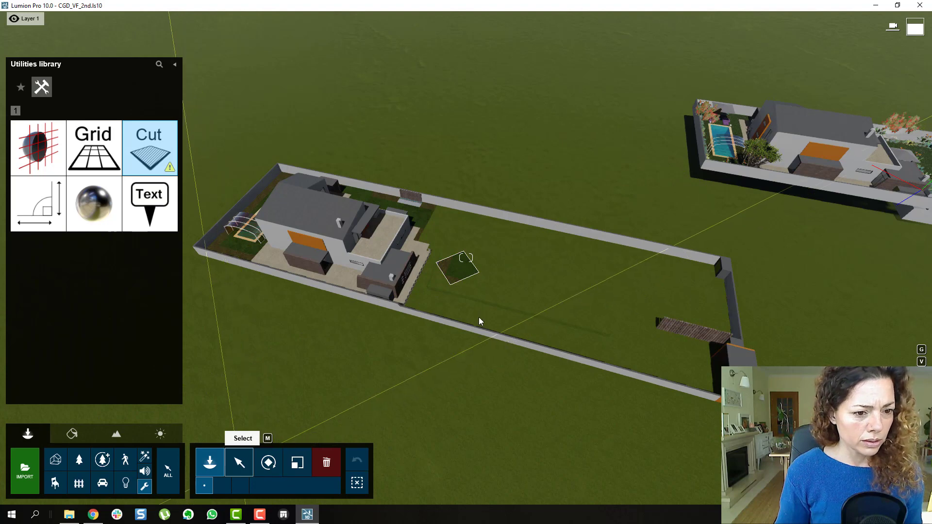
{"action": "left_click", "coordinate": [456, 278]}
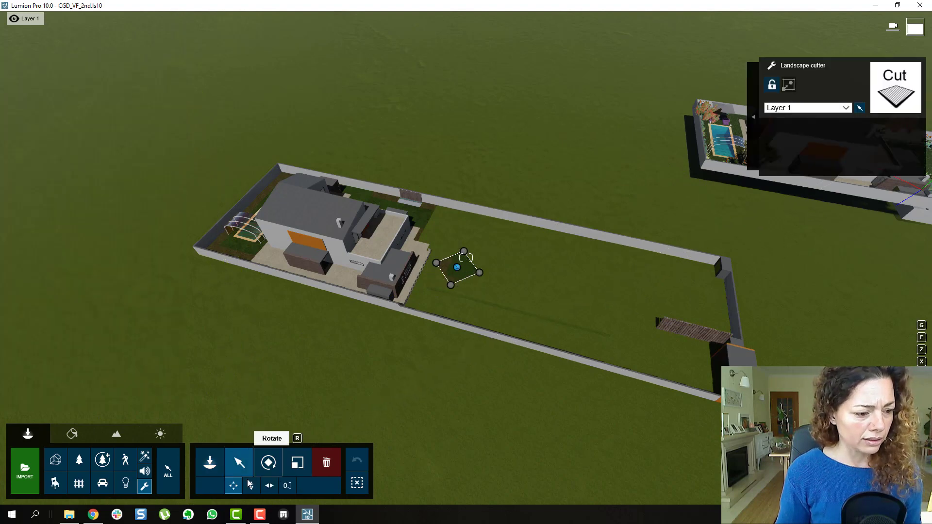
{"action": "left_click", "coordinate": [268, 463]}
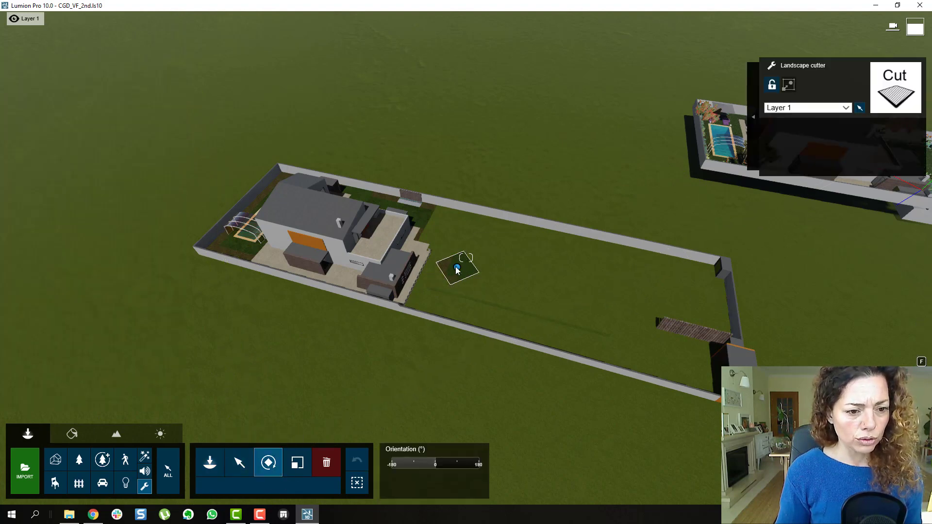
{"action": "left_click_drag", "start_coordinate": [457, 271], "coordinate": [562, 296]}
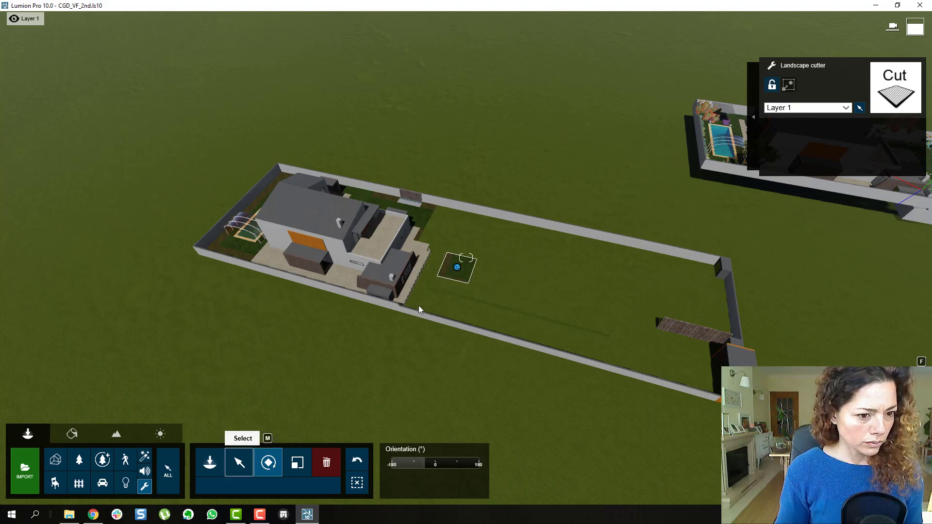
Stretch the landscape cutter by two opposite corners until it covers the whole walled plot
{"action": "key", "text": "m"}
{"action": "left_click_drag", "start_coordinate": [447, 253], "coordinate": [274, 159]}
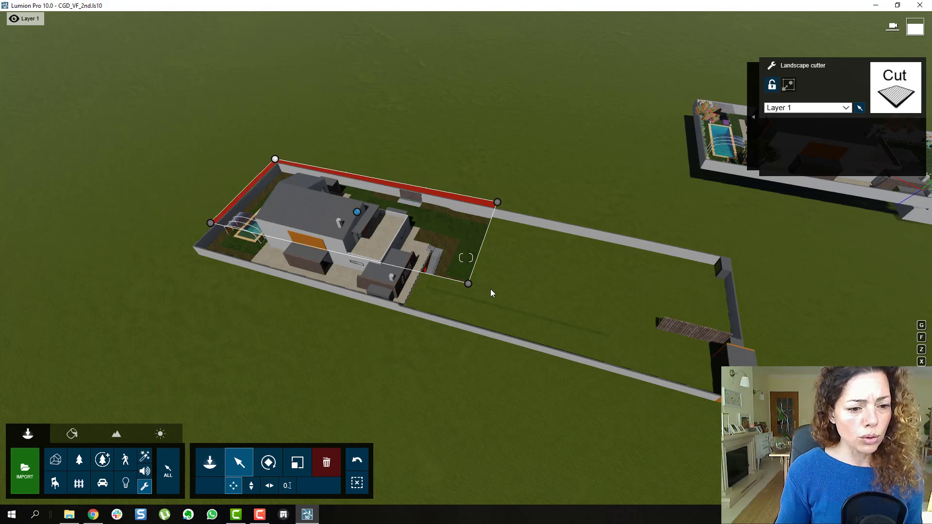
{"action": "left_click_drag", "start_coordinate": [537, 329], "coordinate": [774, 421]}
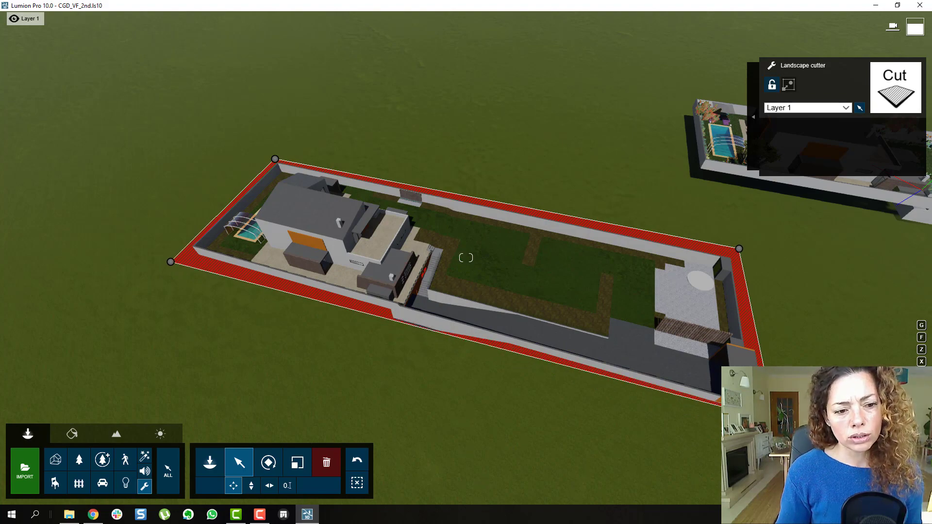
Pull the landscape cutter's corner by the pool inward so the pool garden lies outside the cut area, and inspect it closely
{"action": "right_click_drag", "start_coordinate": [466, 258], "coordinate": [556, 306]}
{"action": "key", "text": "w"}
{"action": "key", "text": "w"}
{"action": "key", "text": "s"}
{"action": "key", "text": "w"}
{"action": "key", "text": "w"}
{"action": "key", "text": "s"}
{"action": "key", "text": "w"}
{"action": "key", "text": "s"}
{"action": "key", "text": "w"}
{"action": "key", "text": "s"}
{"action": "key", "text": "w"}
{"action": "left_click_drag", "start_coordinate": [440, 418], "coordinate": [299, 313]}
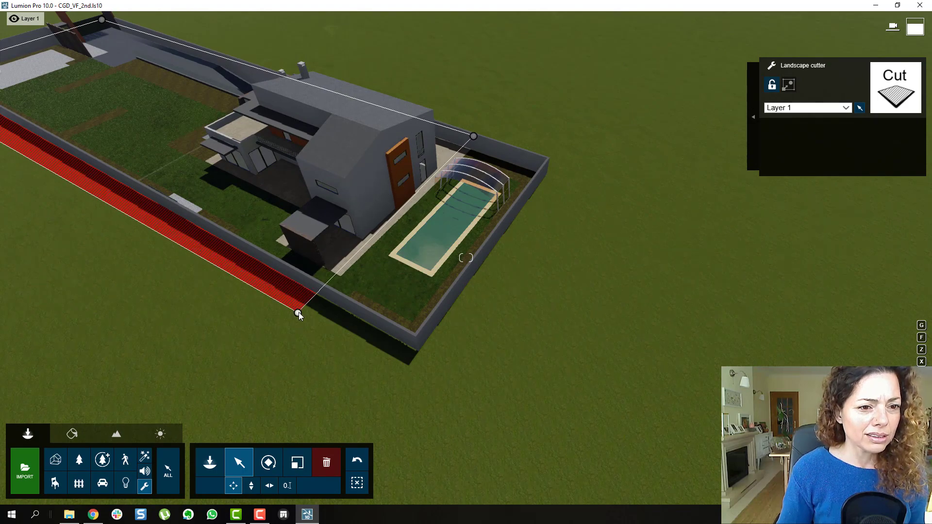
{"action": "right_click_drag", "start_coordinate": [401, 237], "coordinate": [401, 245]}
{"action": "scroll", "coordinate": [466, 258], "scroll_direction": "up", "scroll_amount": 10}
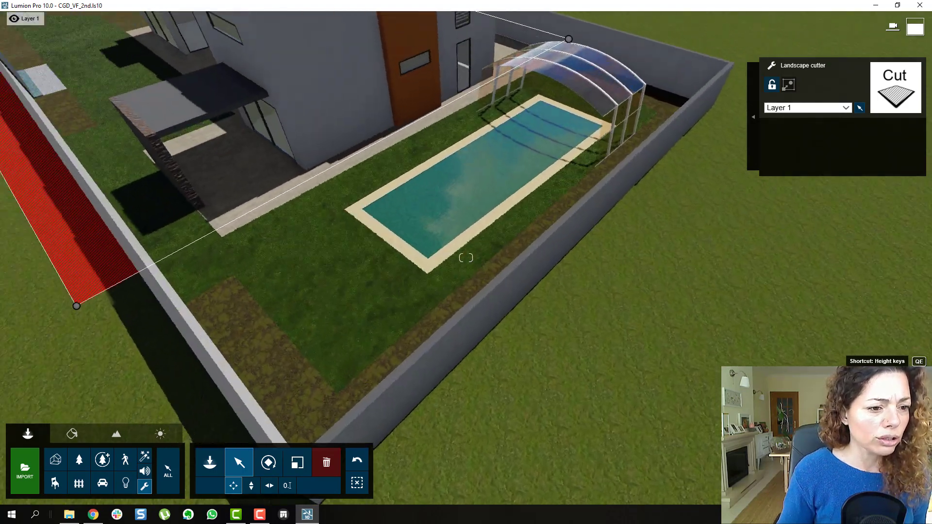
Turn on the 3D landscape grass to check where it grows over the uncut pool garden
{"action": "scroll", "coordinate": [466, 257], "scroll_direction": "down", "scroll_amount": 10}
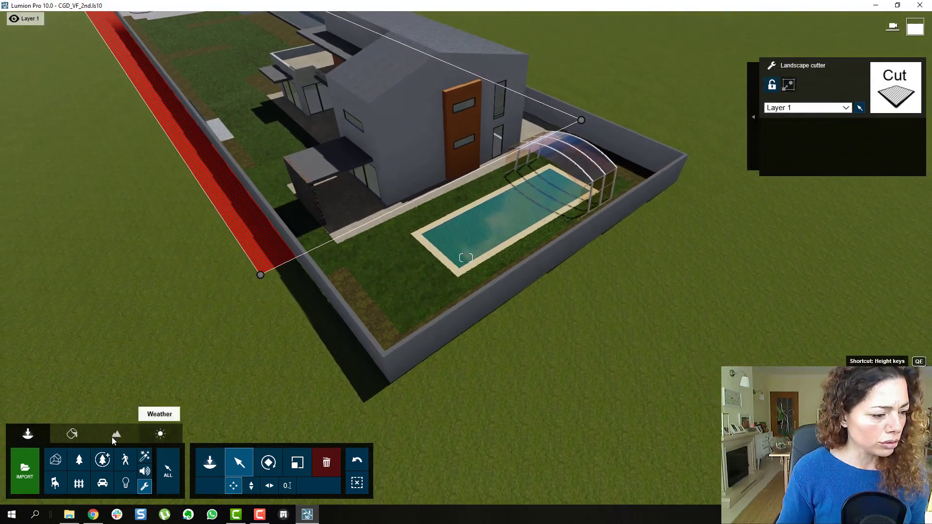
{"action": "left_click", "coordinate": [113, 435]}
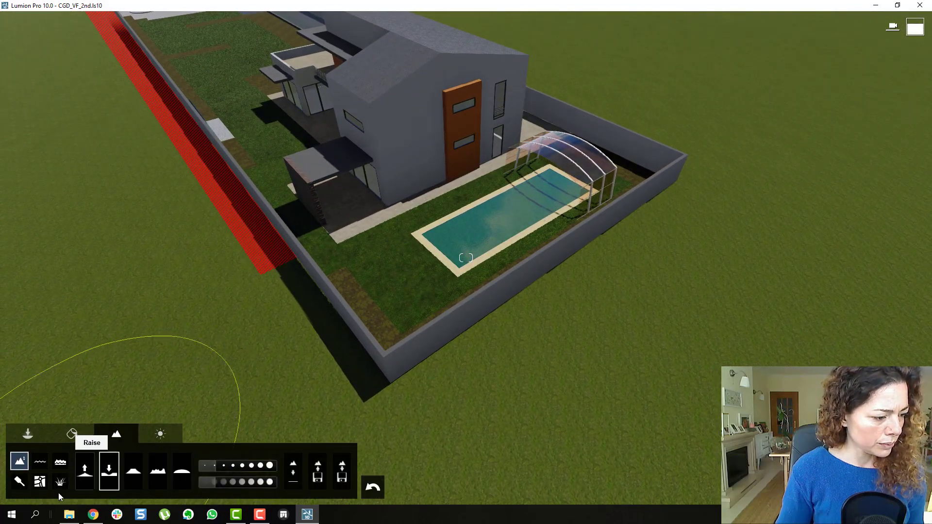
{"action": "left_click", "coordinate": [60, 482]}
{"action": "left_click", "coordinate": [100, 469]}
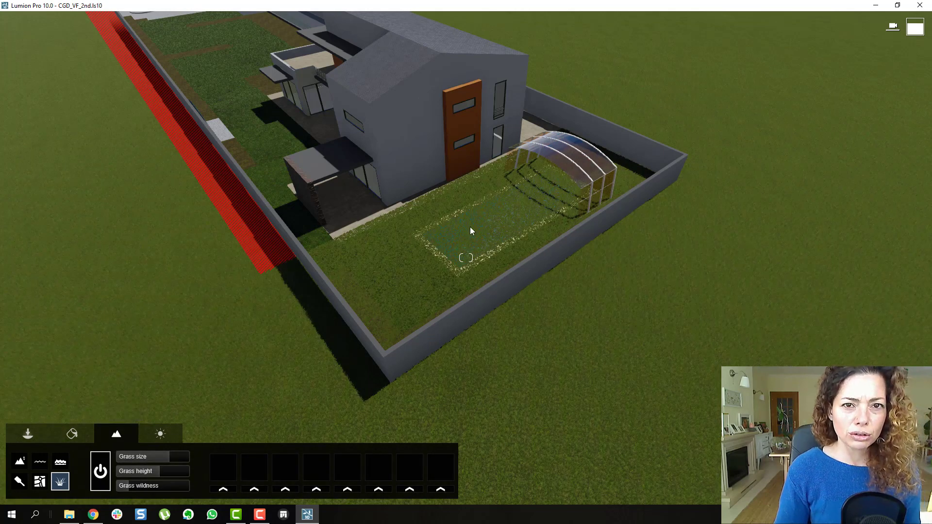
Select the landscape cutter and stretch its corner outward past the boundary walls so the cut covers the pool garden
{"action": "left_click", "coordinate": [29, 435]}
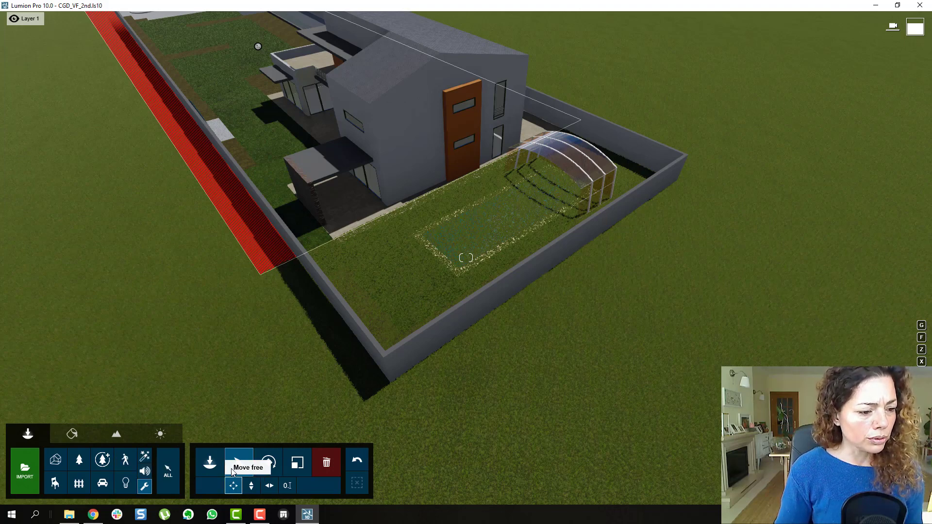
{"action": "left_click", "coordinate": [258, 47]}
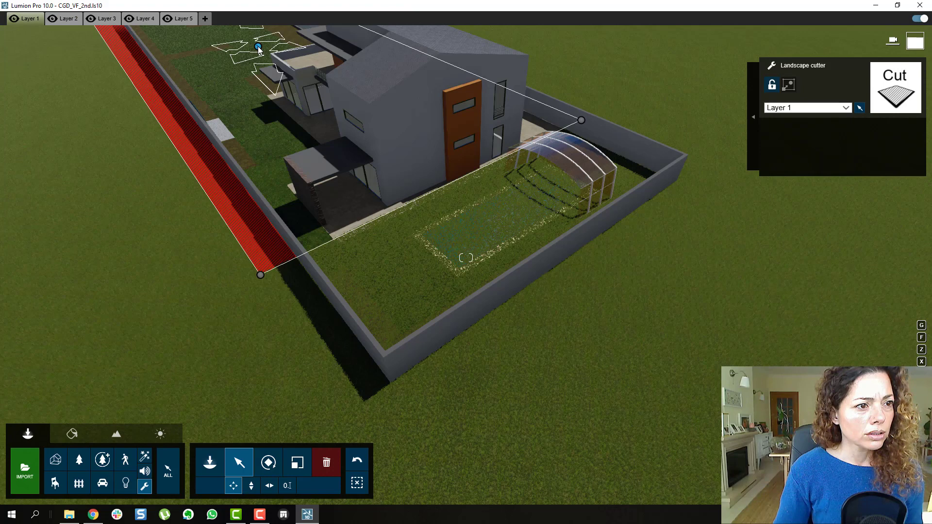
{"action": "left_click_drag", "start_coordinate": [261, 276], "coordinate": [381, 418]}
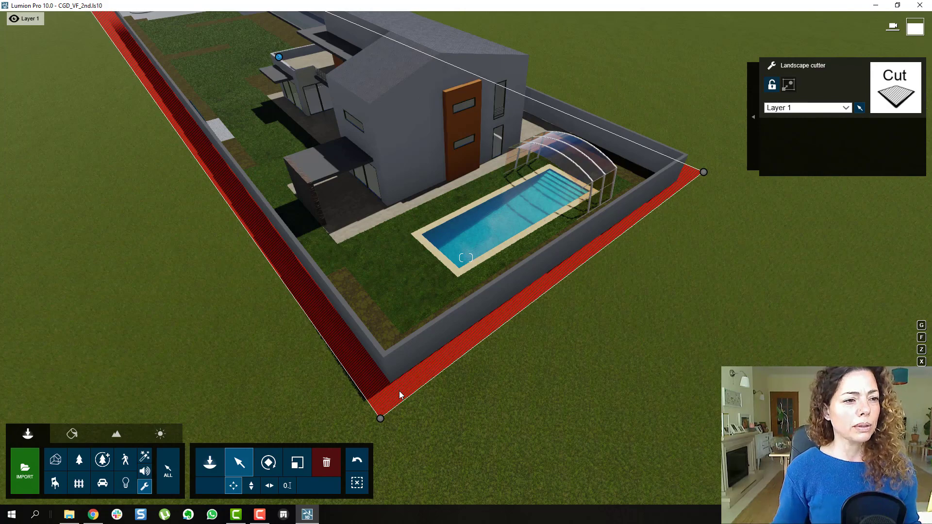
{"action": "scroll", "coordinate": [497, 351], "scroll_direction": "down", "scroll_amount": 3}
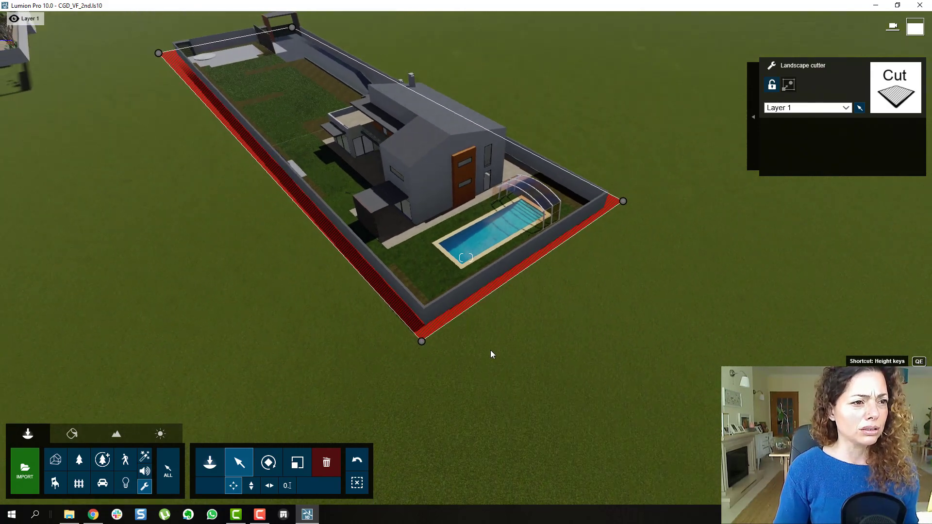
Examine the sunken driveway down to the garage door, the extent of the whole cut area and the neighbouring planted plot
{"action": "key", "text": "w"}
{"action": "right_click_drag", "start_coordinate": [486, 342], "coordinate": [466, 258]}
{"action": "key", "text": "w"}
{"action": "key", "text": "s"}
{"action": "key", "text": "w"}
{"action": "scroll", "coordinate": [466, 258], "scroll_direction": "up", "scroll_amount": 10}
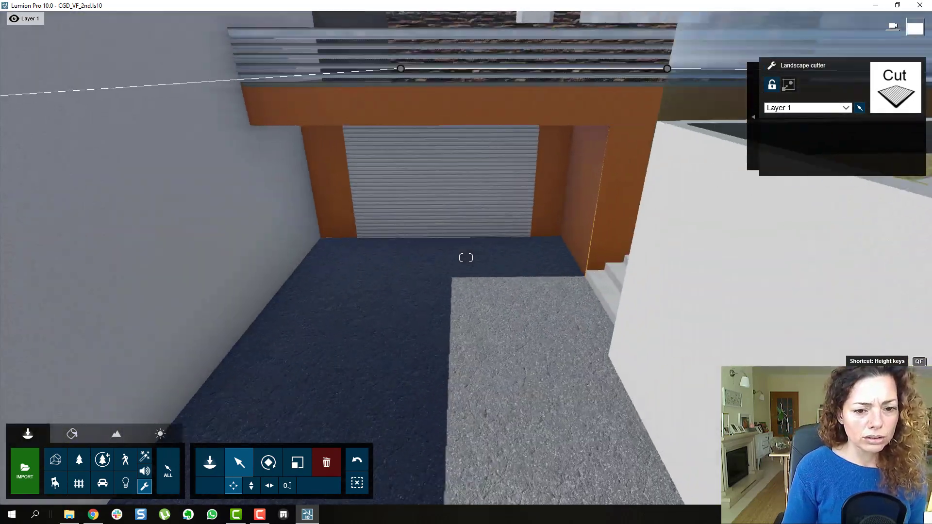
{"action": "scroll", "coordinate": [467, 257], "scroll_direction": "down", "scroll_amount": 10}
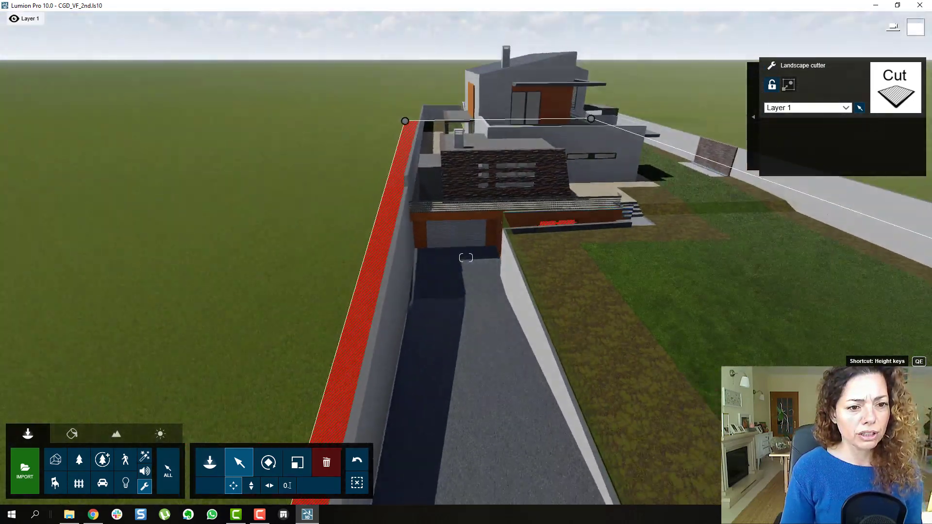
{"action": "scroll", "coordinate": [466, 257], "scroll_direction": "down", "scroll_amount": 10}
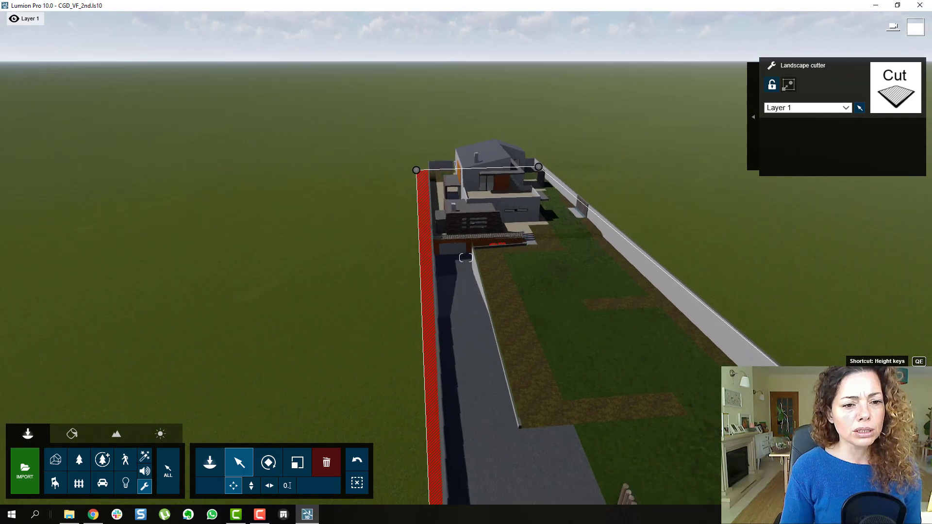
{"action": "scroll", "coordinate": [198, 266], "scroll_direction": "down", "scroll_amount": 10}
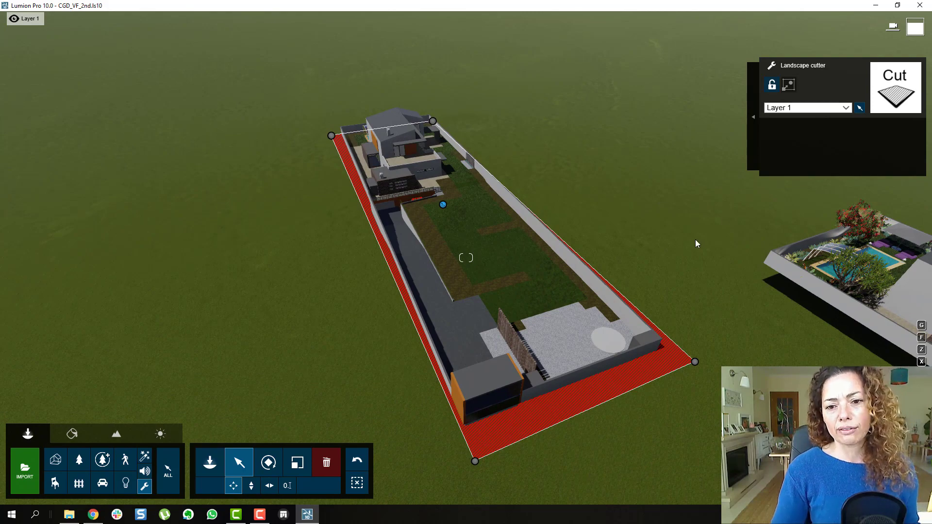
{"action": "right_click_drag", "start_coordinate": [695, 239], "coordinate": [694, 235]}
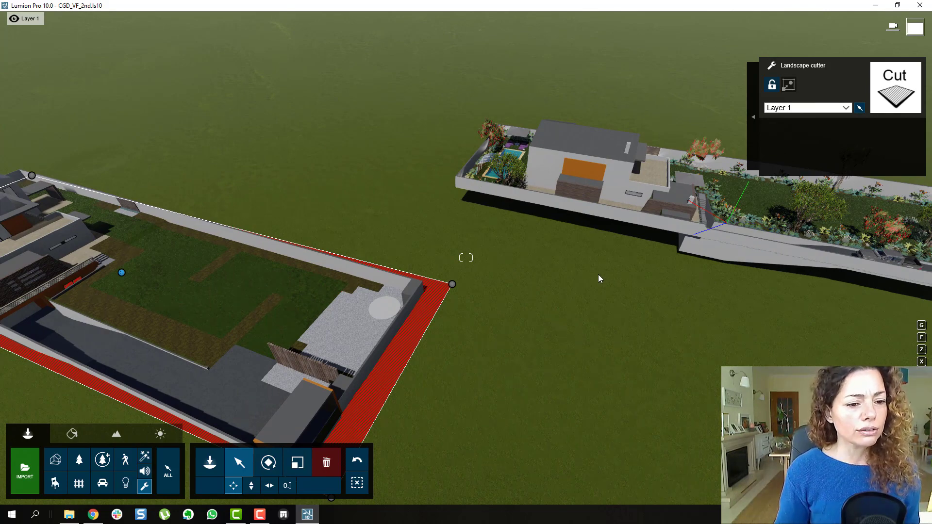
{"action": "right_click_drag", "start_coordinate": [727, 223], "coordinate": [532, 156]}
{"action": "key", "text": "w"}
{"action": "key", "text": "w"}
{"action": "key", "text": "s"}
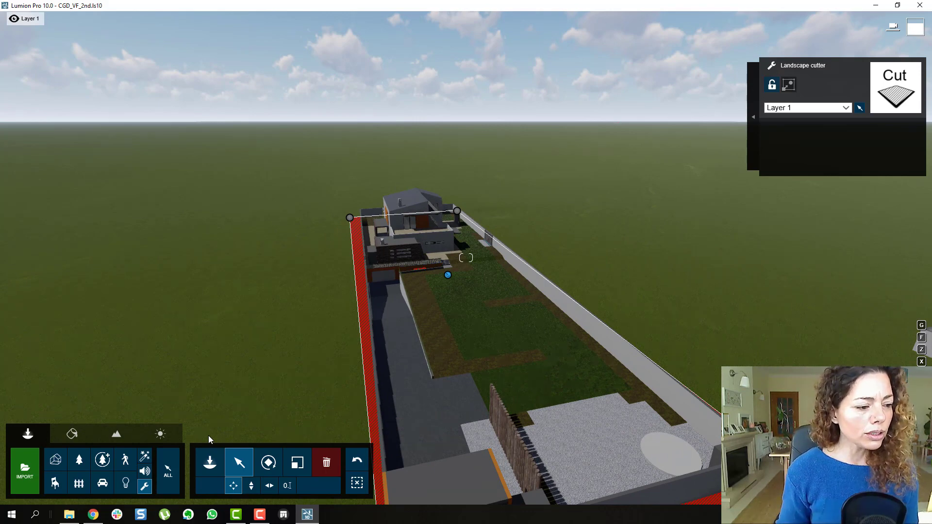
{"action": "left_click", "coordinate": [144, 488]}
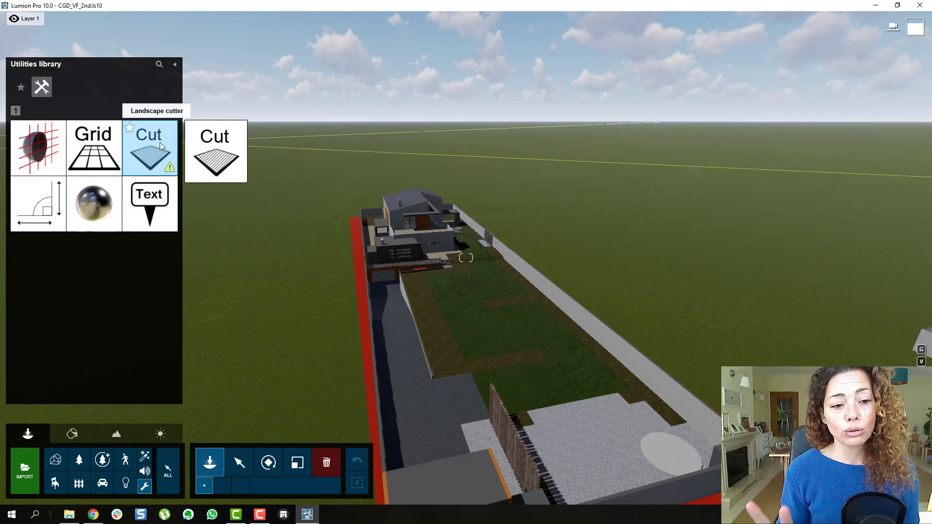
{"action": "left_click", "coordinate": [159, 142]}
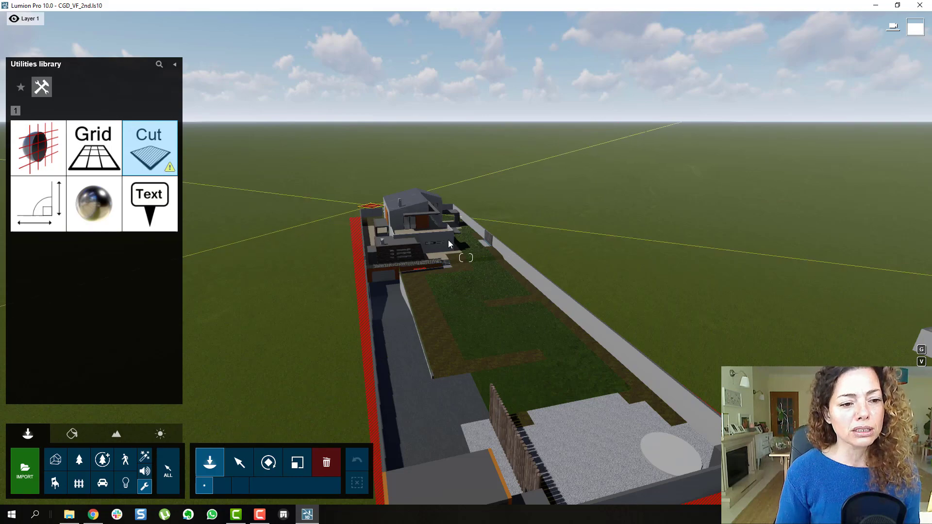
{"action": "right_click_drag", "start_coordinate": [454, 296], "coordinate": [488, 325]}
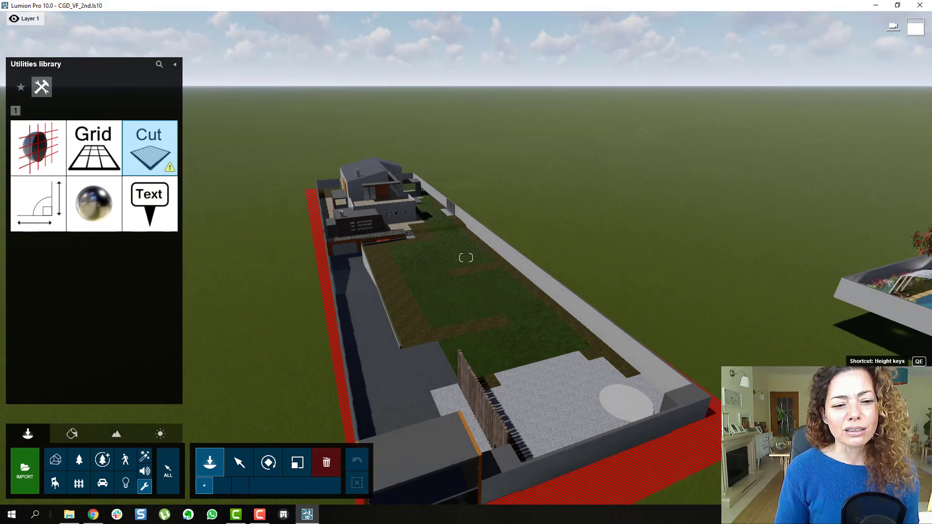
{"action": "mouse_move", "coordinate": [447, 258]}
{"action": "right_mouse_down"}
{"action": "mouse_move", "coordinate": [500, 287]}
{"action": "mouse_move", "coordinate": [439, 273]}
{"action": "right_mouse_up"}
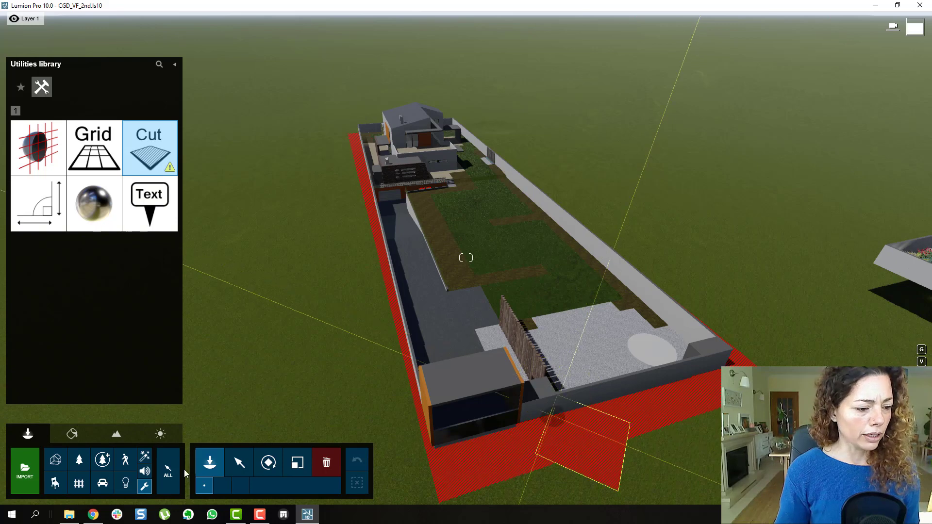
{"action": "left_click", "coordinate": [239, 464]}
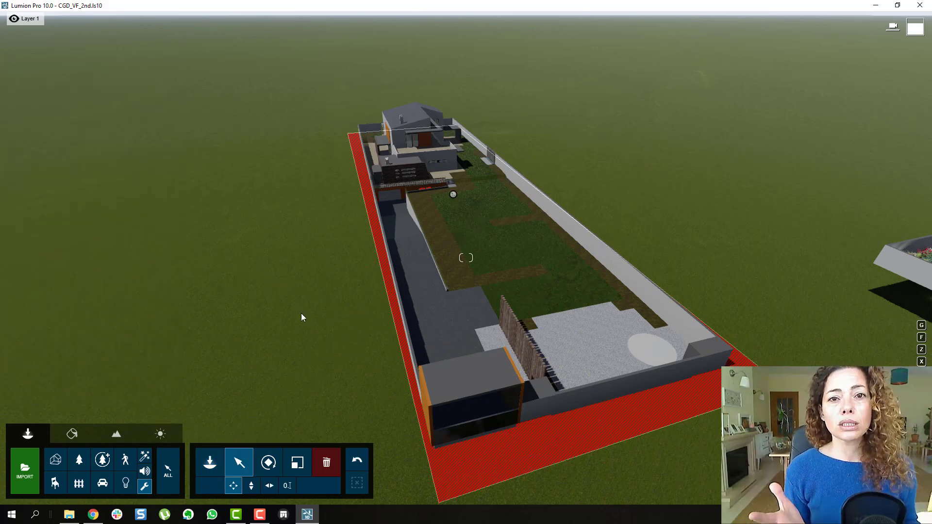
Switch to Chrome to view the landscape architect's website
{"action": "left_click", "coordinate": [94, 515]}
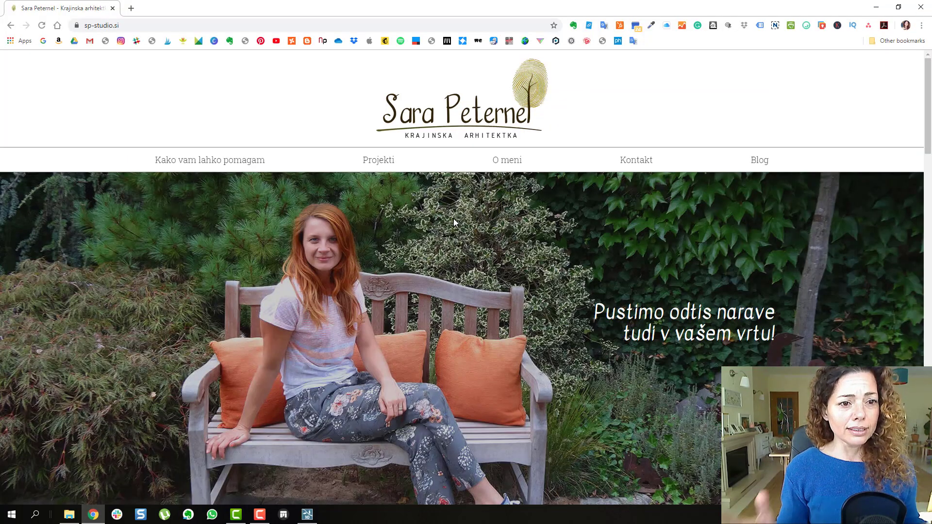